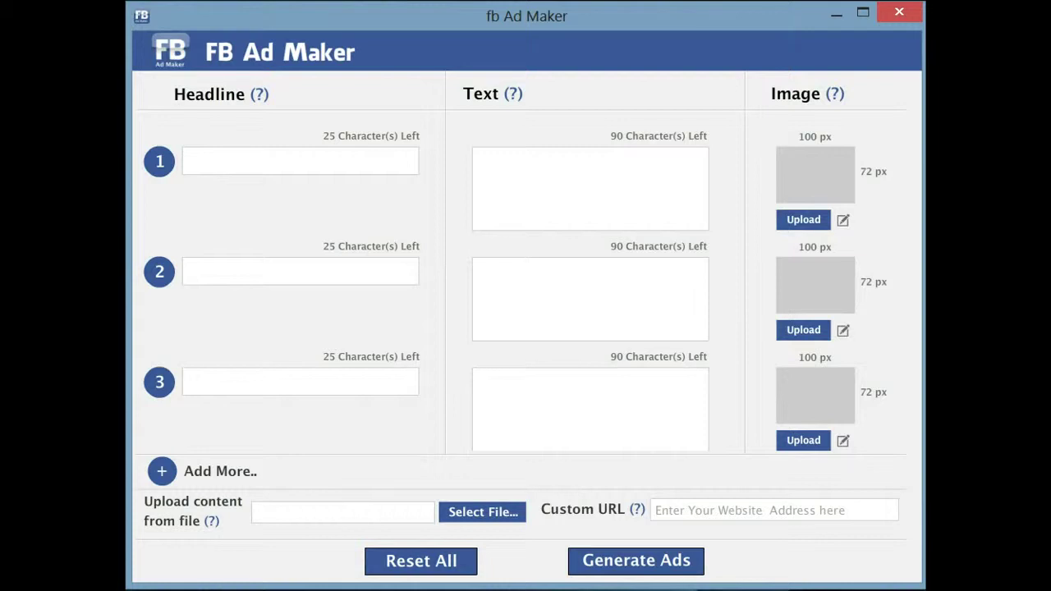
Enter 'Headline 1' and the text 'This is text 1' for the first ad.
left_click(281, 171)
type("Headline 1")
key("Tab")
type("This ")
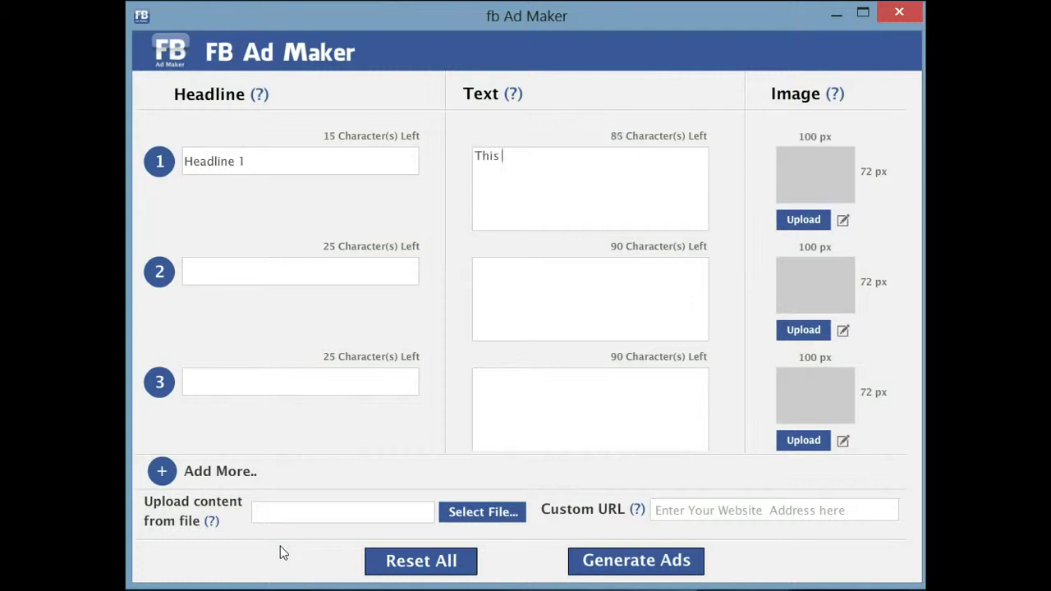
type("is text 2")
key("BackSpace")
type("1")
Give ad two 'Headline 2' and the text 'This is text 2. Thanks', copied from text 1.
left_click(389, 275)
type("Headline 2")
left_click(399, 271)
left_click(563, 176)
left_click_drag(547, 174, 441, 164)
key("ctrl+c")
left_click(555, 321)
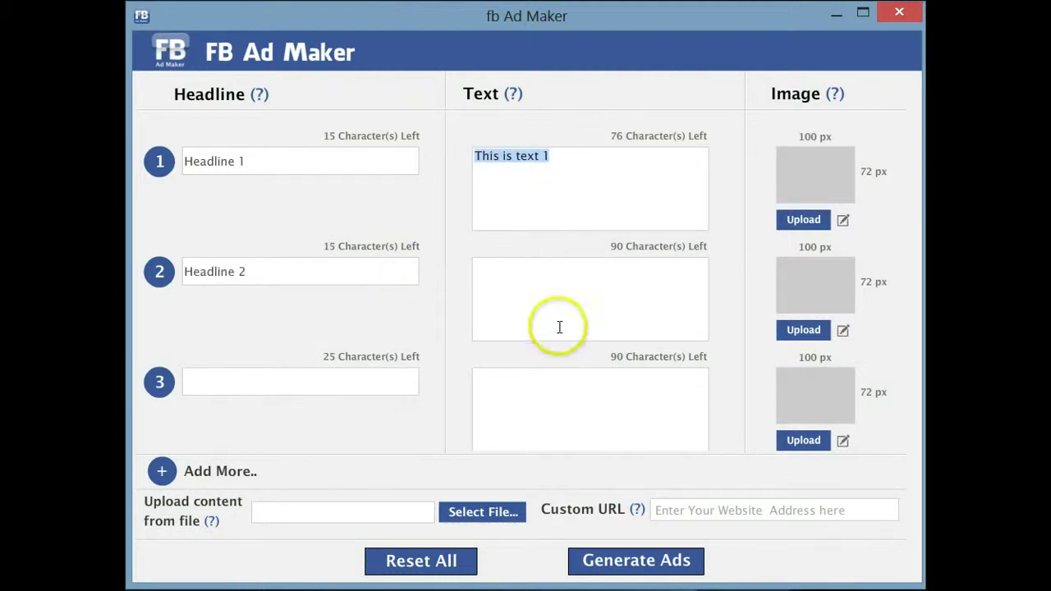
key("ctrl+v")
key("BackSpace")
type("2. Thanks")
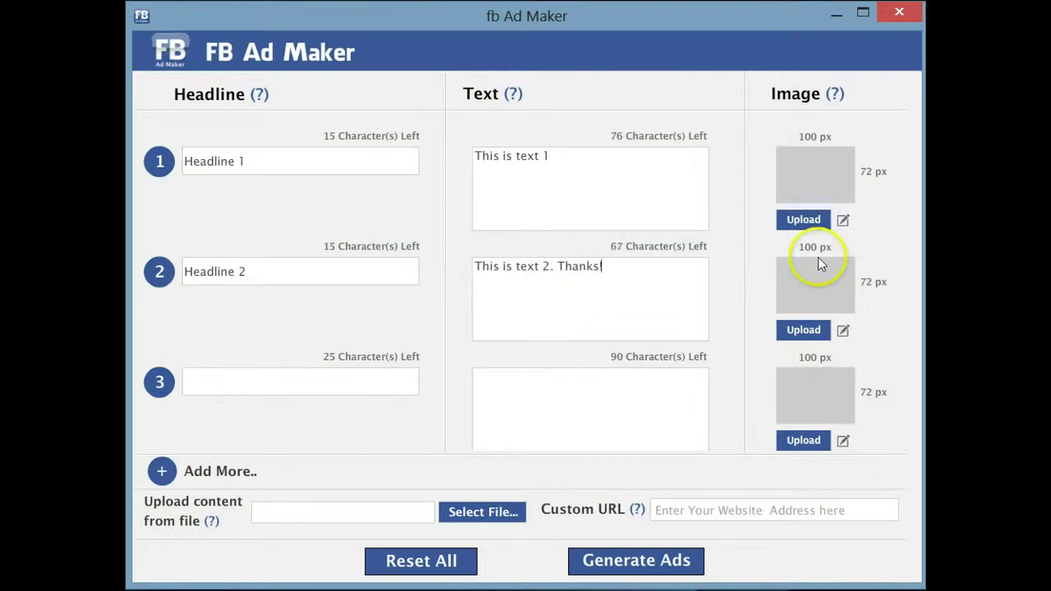
Load the 12.18.10 building photo as image one and crop it to the archway.
left_click(813, 218)
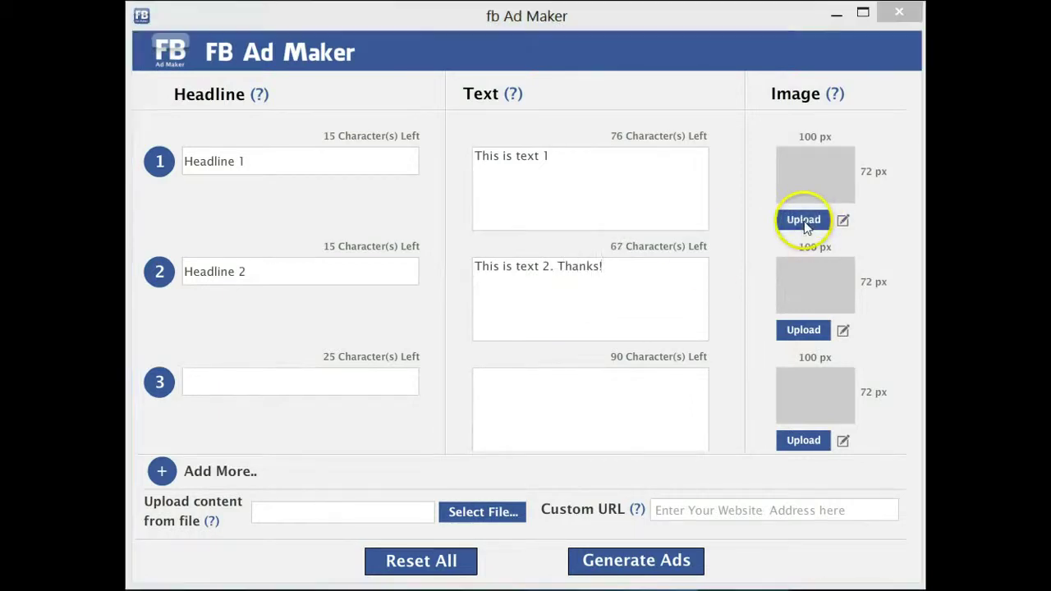
double_click(603, 329)
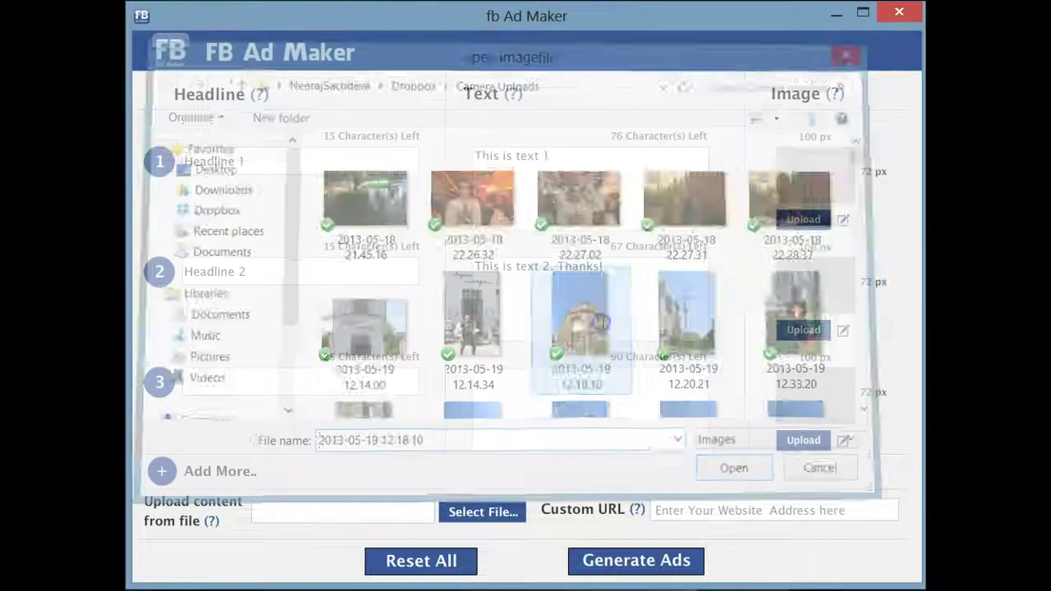
left_click(844, 221)
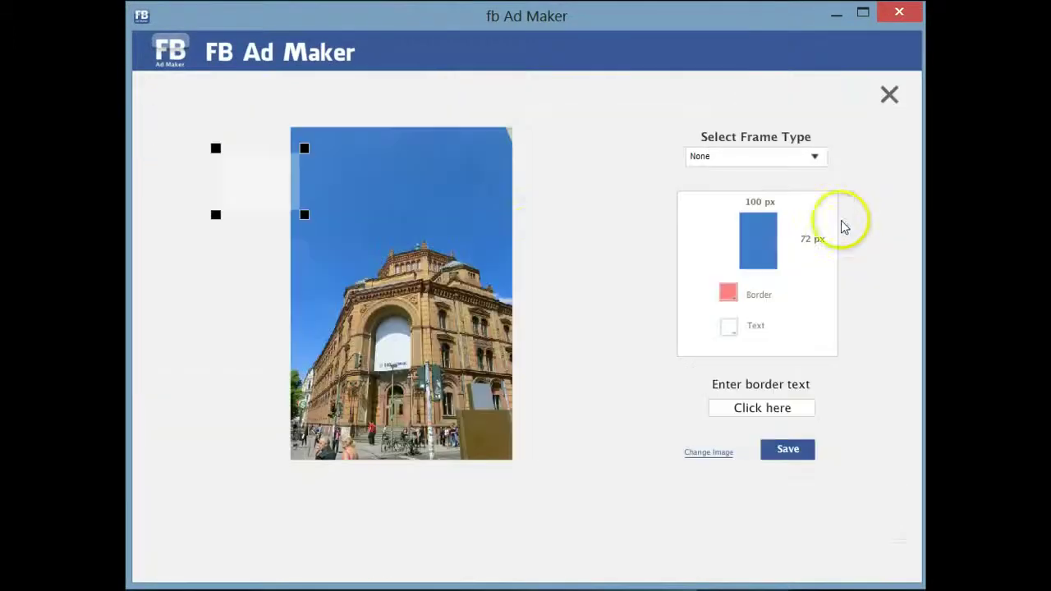
left_click_drag(267, 185, 344, 280)
left_click(443, 362)
left_click_drag(443, 363, 445, 381)
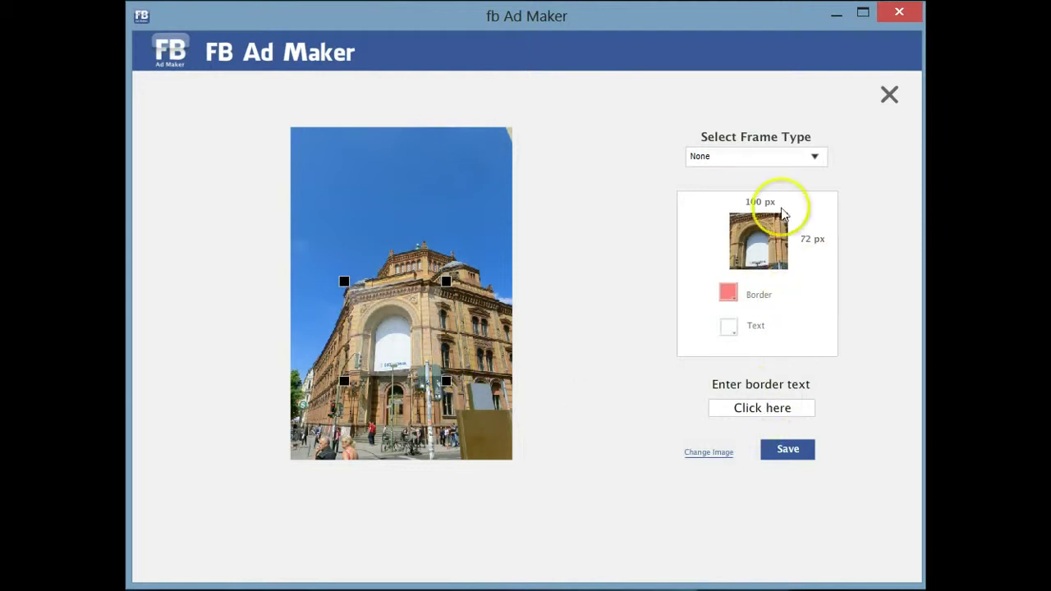
Give the first image a Solid frame labelled 'Image 1' and save it.
left_click(811, 159)
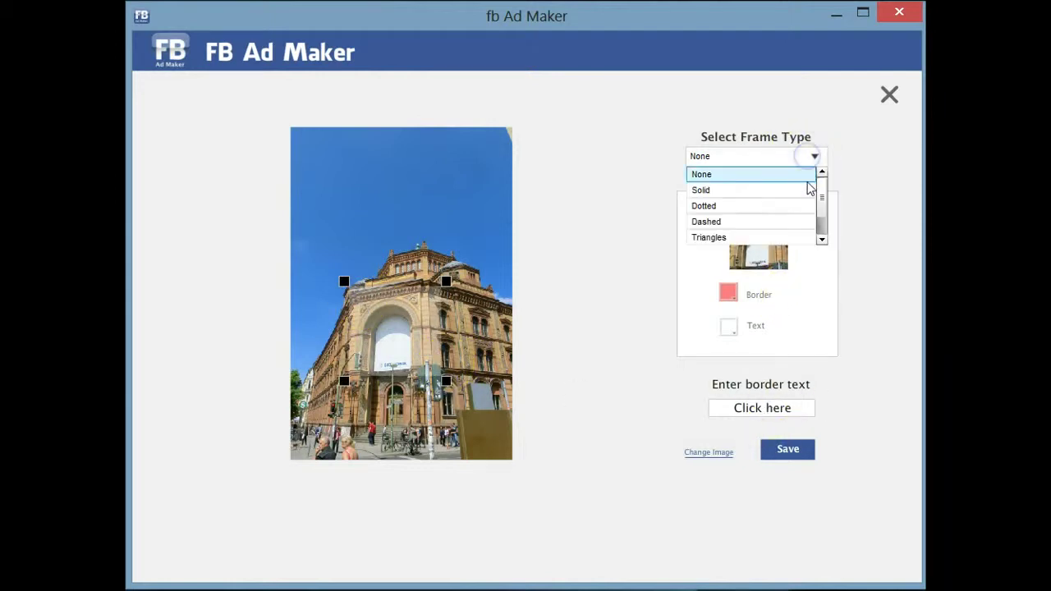
left_click(805, 192)
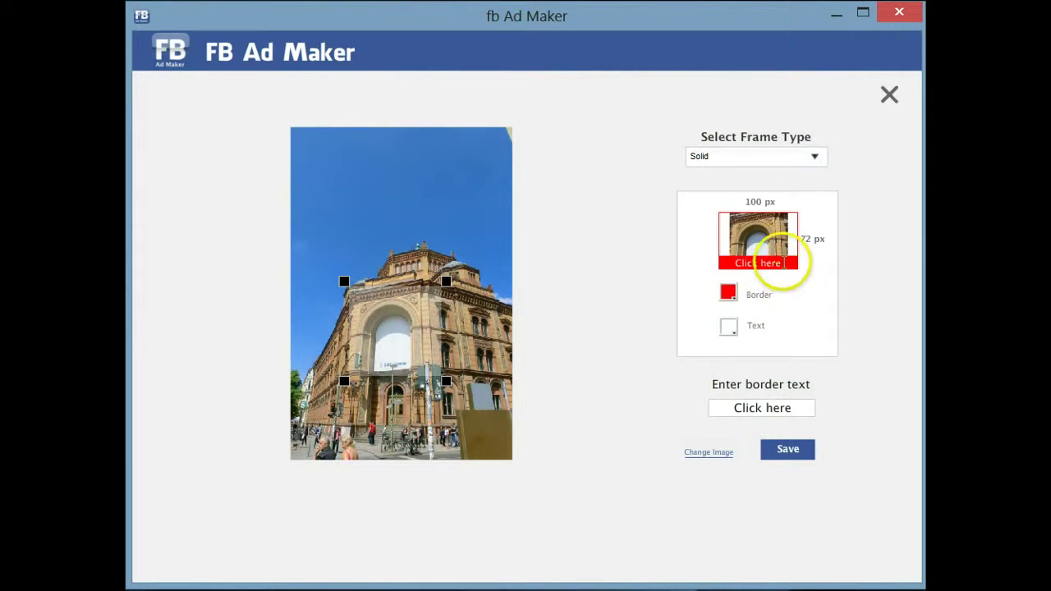
left_click_drag(793, 408, 706, 413)
type("Image 1")
left_click(784, 450)
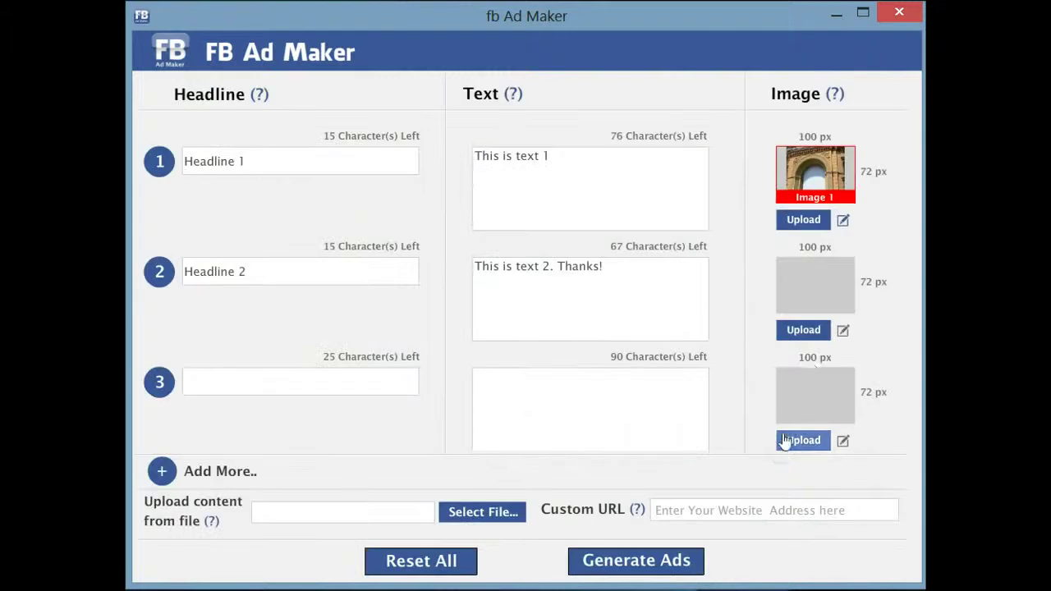
left_click(843, 333)
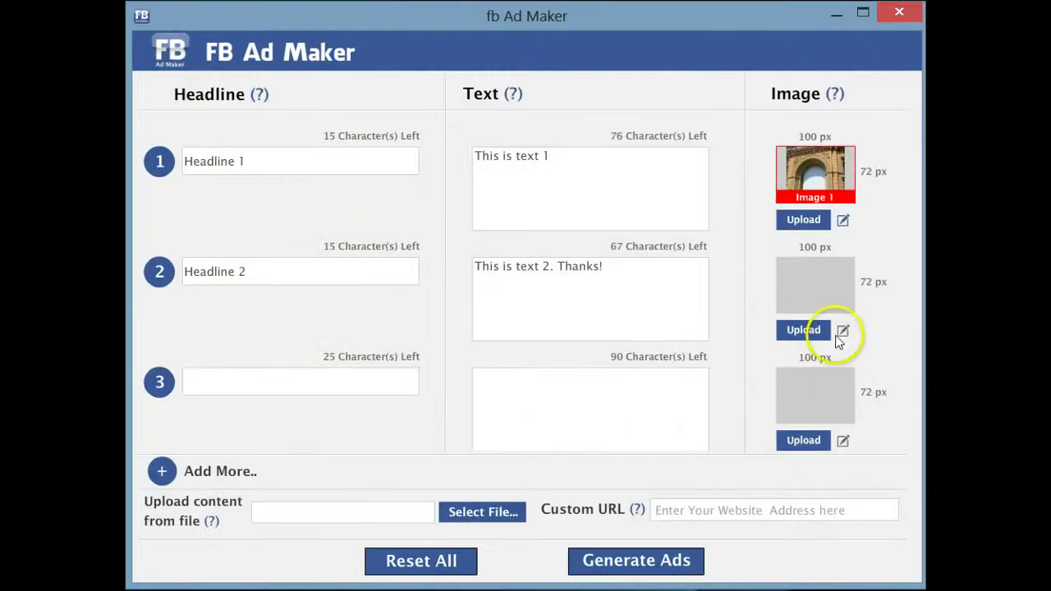
Load the 13.04.12 cathedral photo as image two and crop it to the dome.
left_click(807, 329)
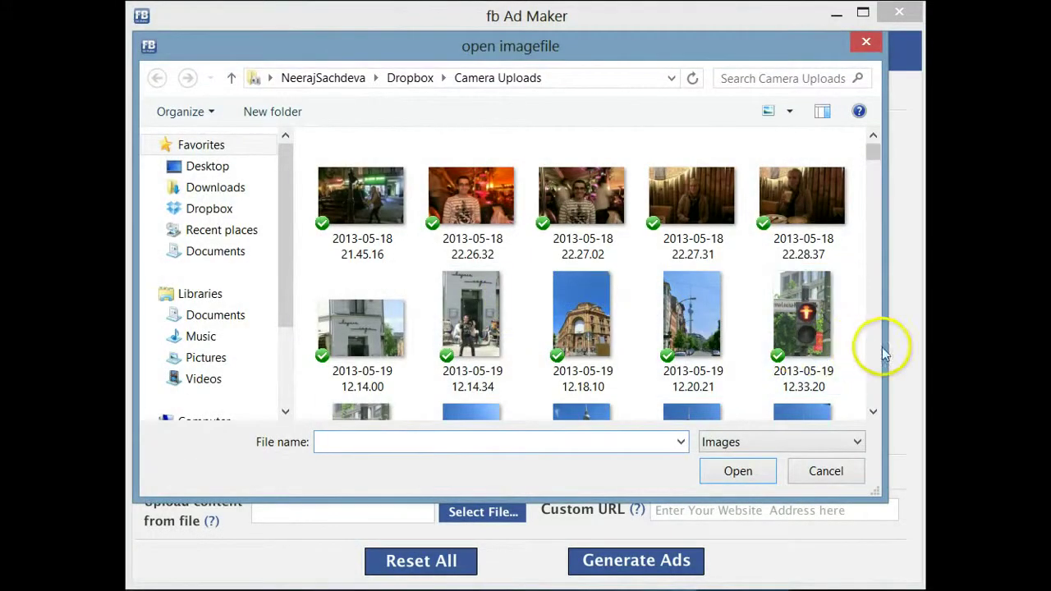
scroll(877, 353, "down", 2)
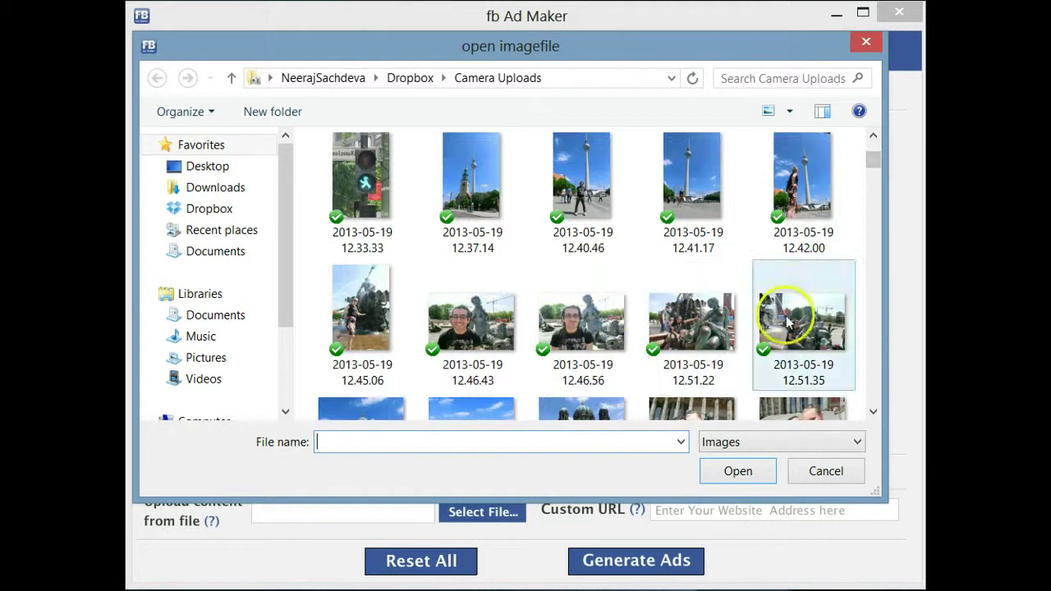
scroll(875, 297, "down", 3)
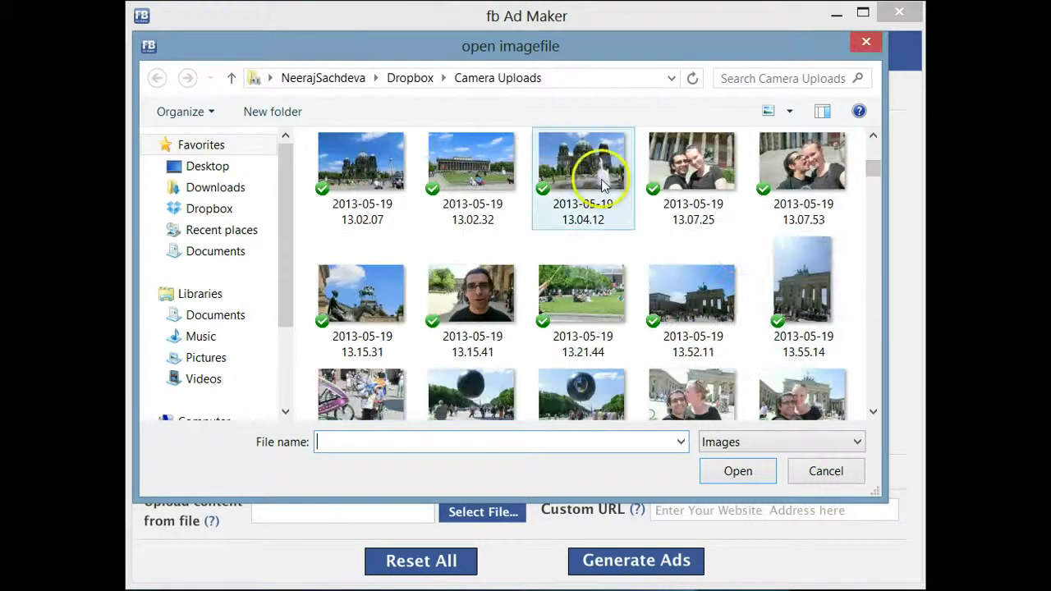
double_click(620, 196)
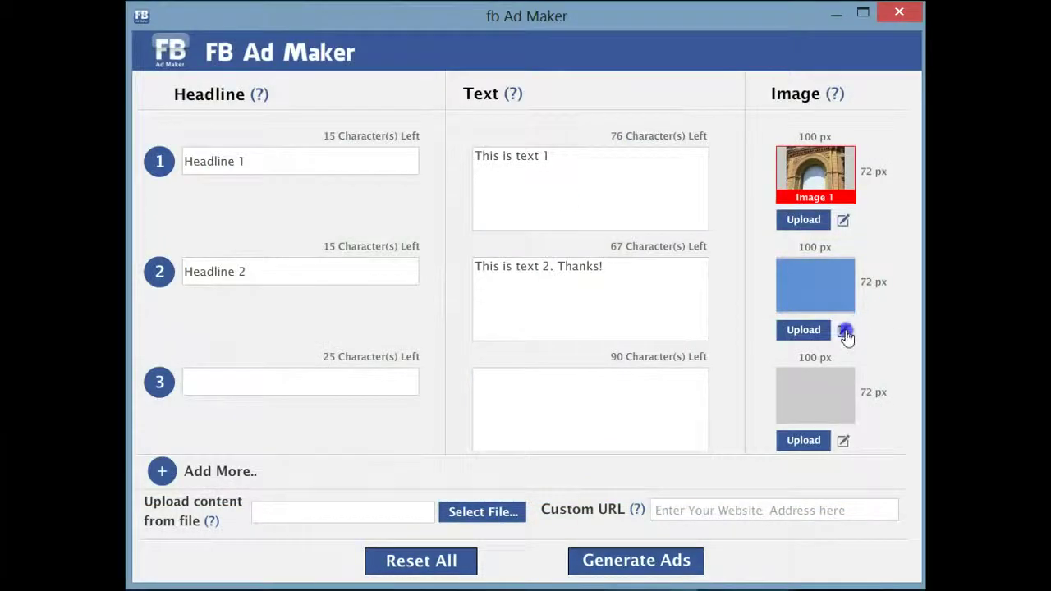
left_click(843, 330)
left_click_drag(356, 211, 410, 183)
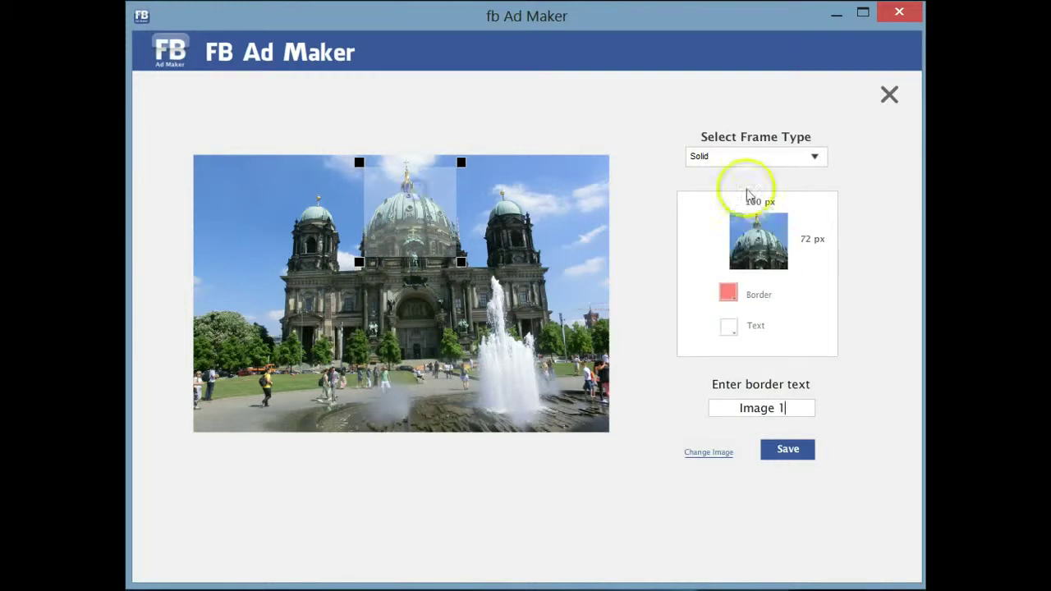
Remove the frame from the second image and save it to the form.
left_click(815, 156)
left_click(794, 173)
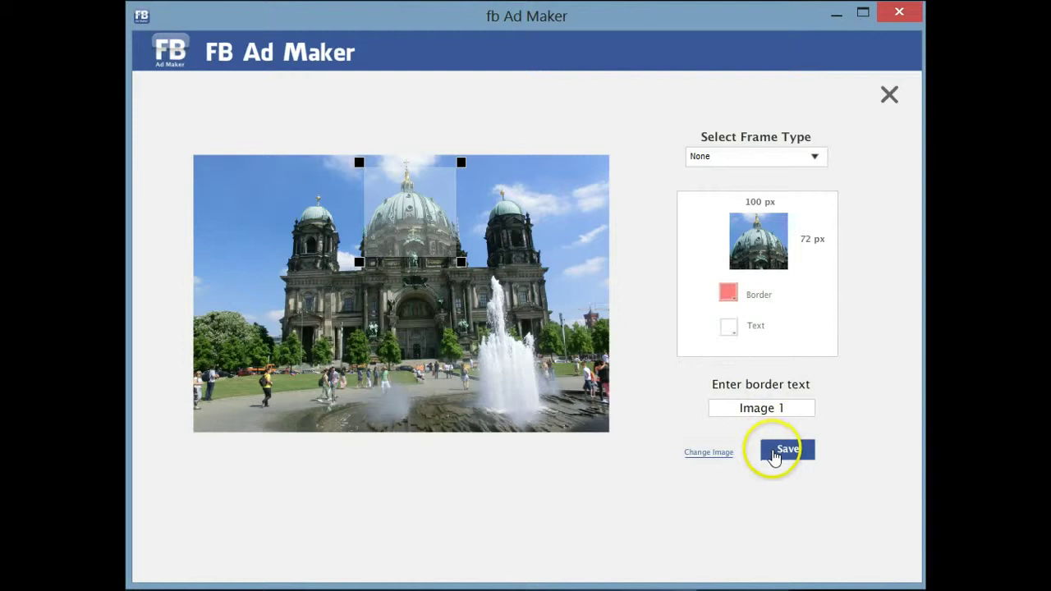
left_click(777, 408)
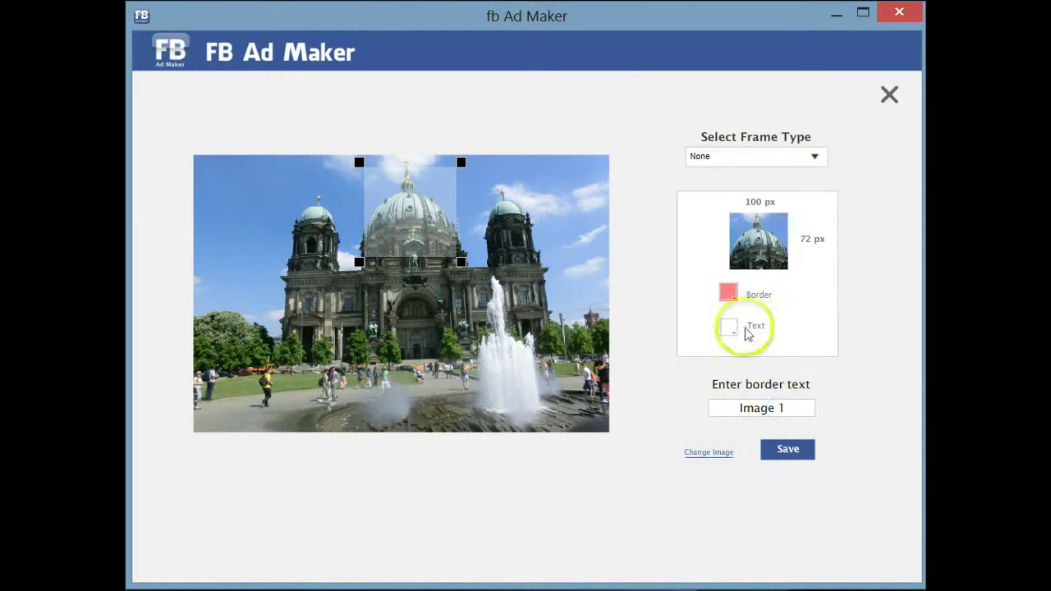
left_click(786, 449)
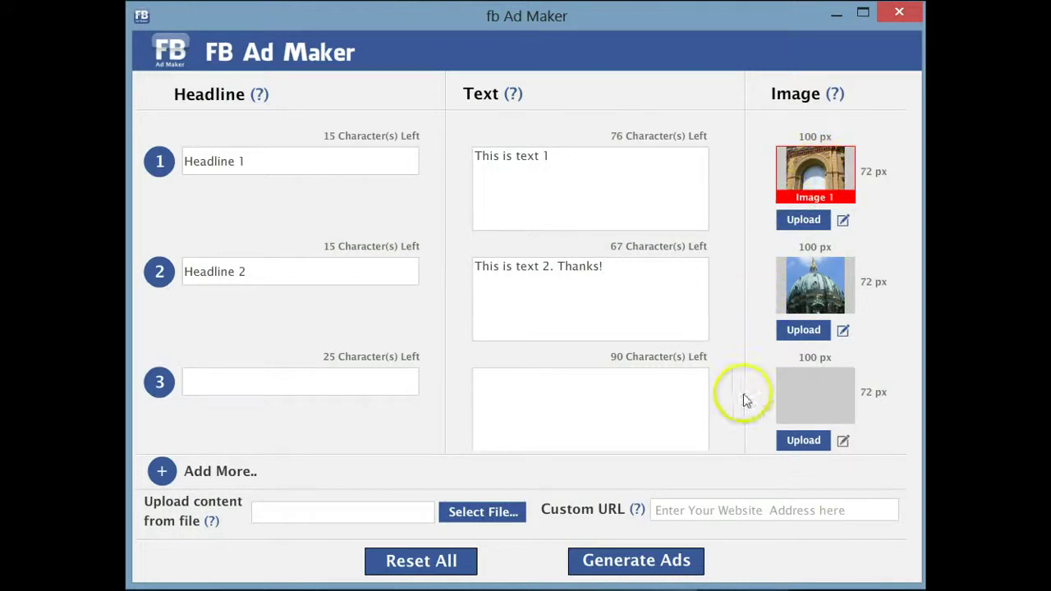
left_click(386, 386)
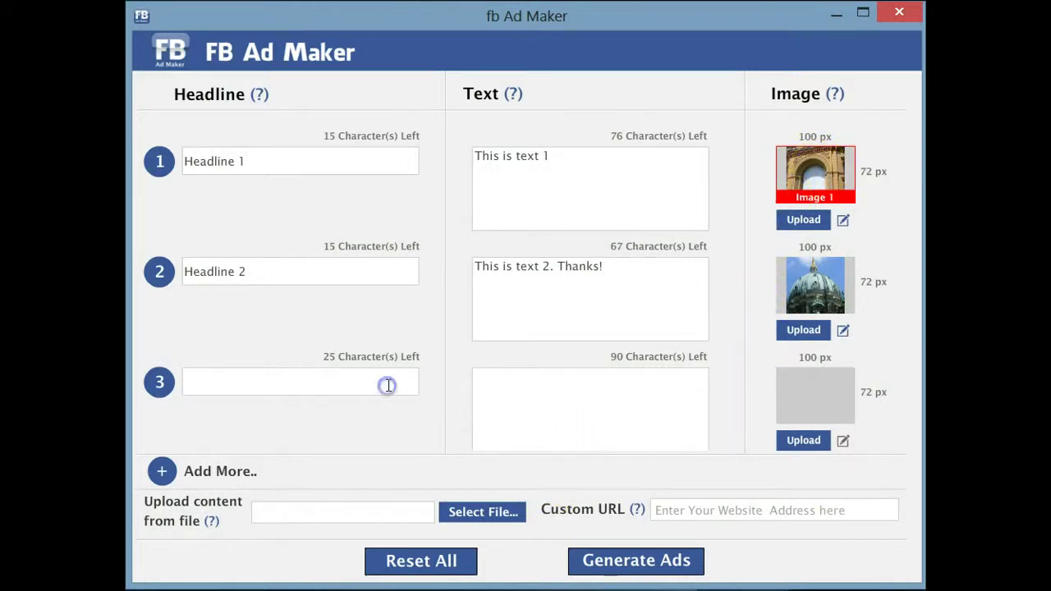
type("Headline 3")
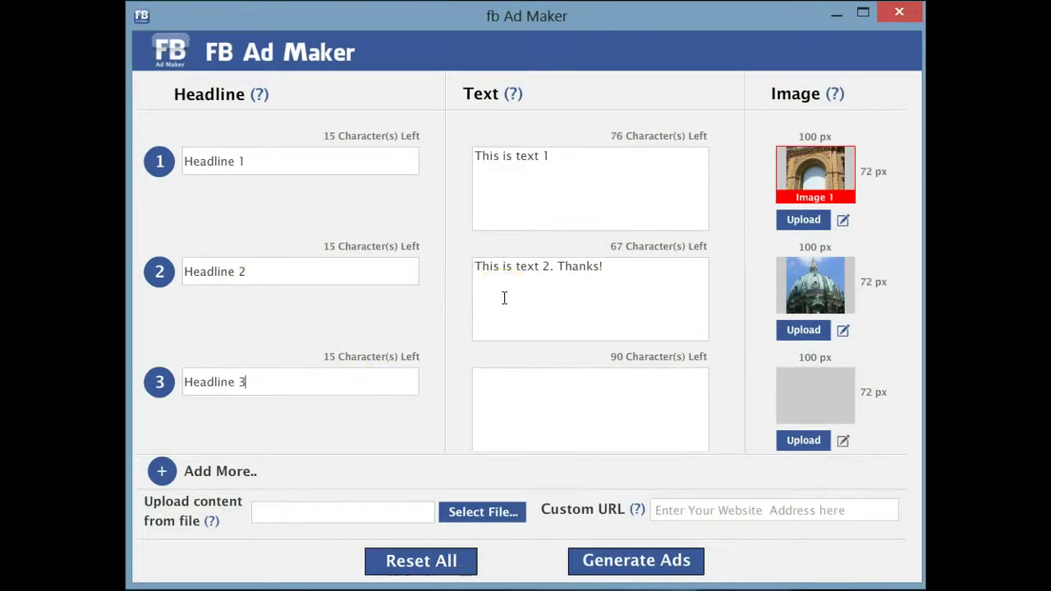
left_click(786, 517)
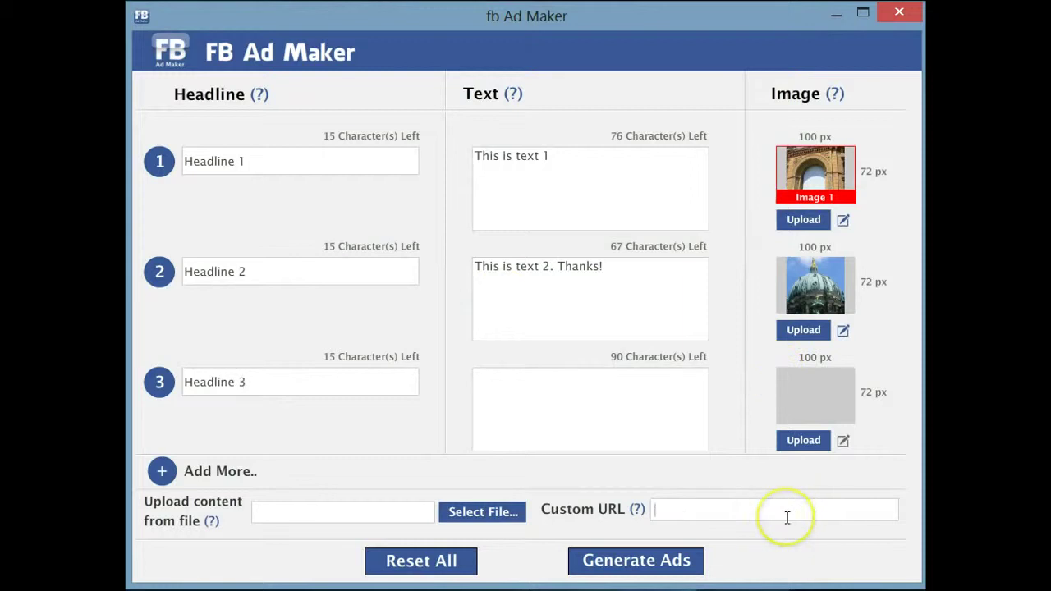
type("h")
type("h")
key("BackSpace")
key("BackSpace")
type("http://www.facebook.")
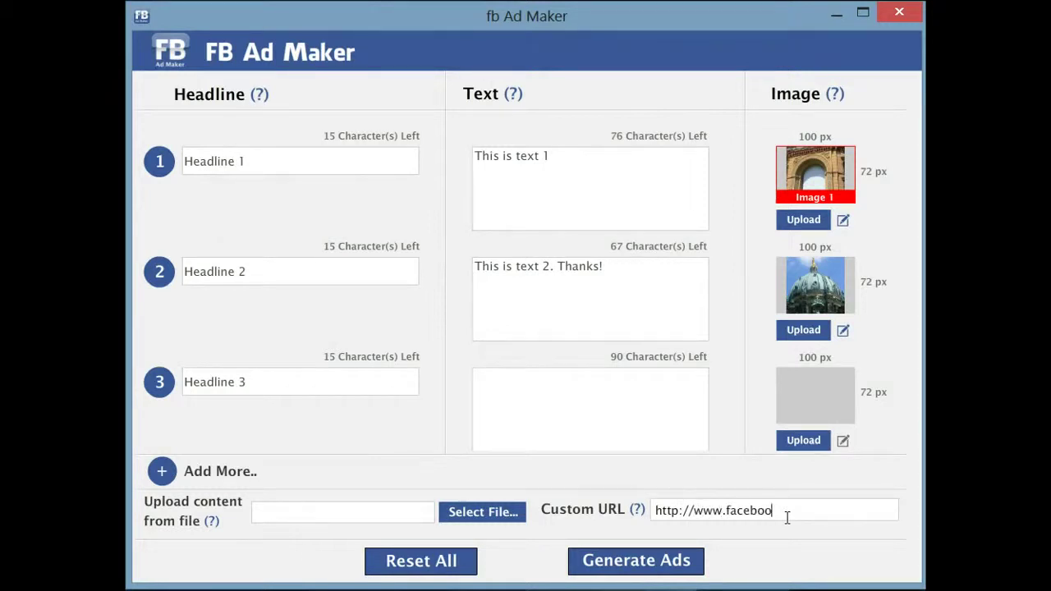
type("com")
left_click(670, 562)
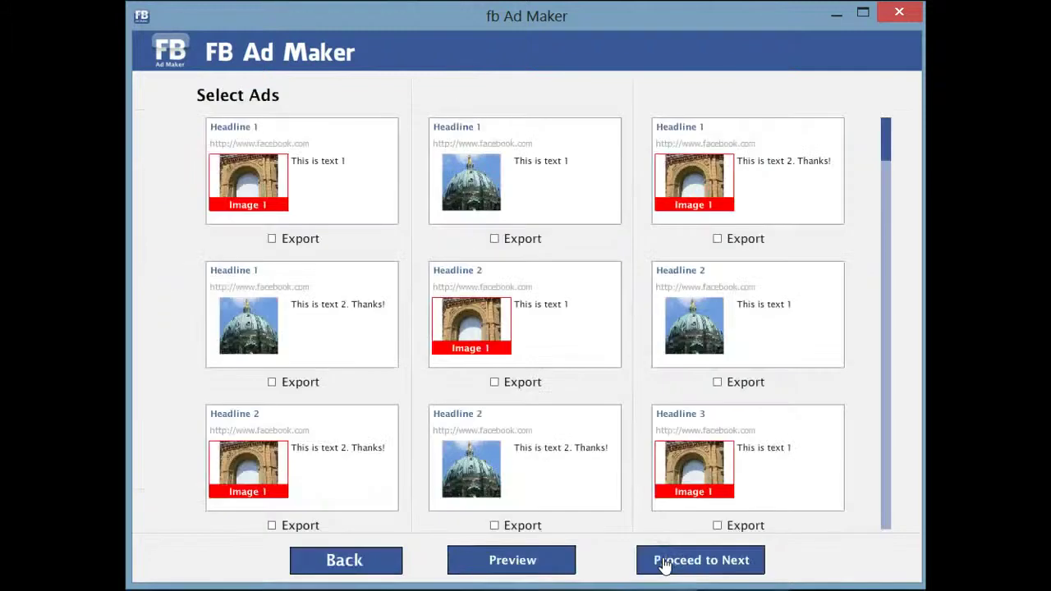
left_click_drag(875, 228, 893, 122)
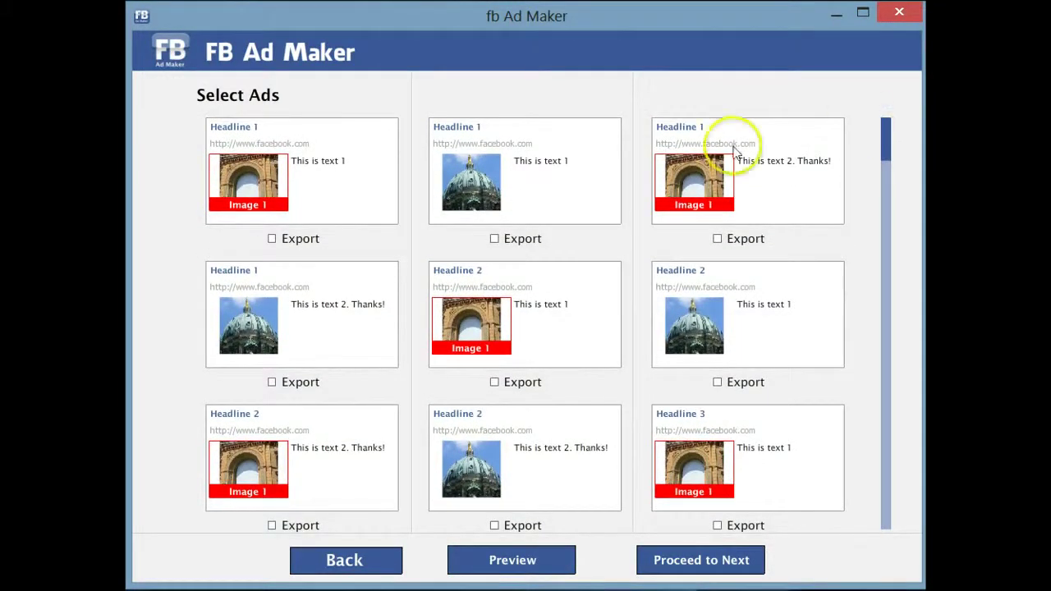
Tick Export under the first, middle and third top ads.
left_click(494, 238)
left_click(272, 239)
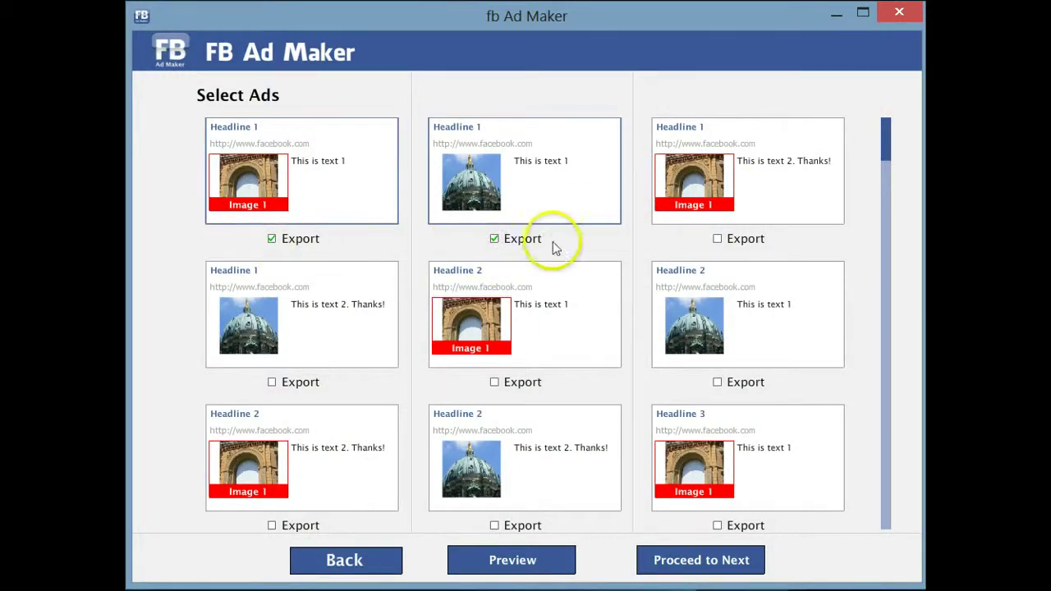
left_click(717, 238)
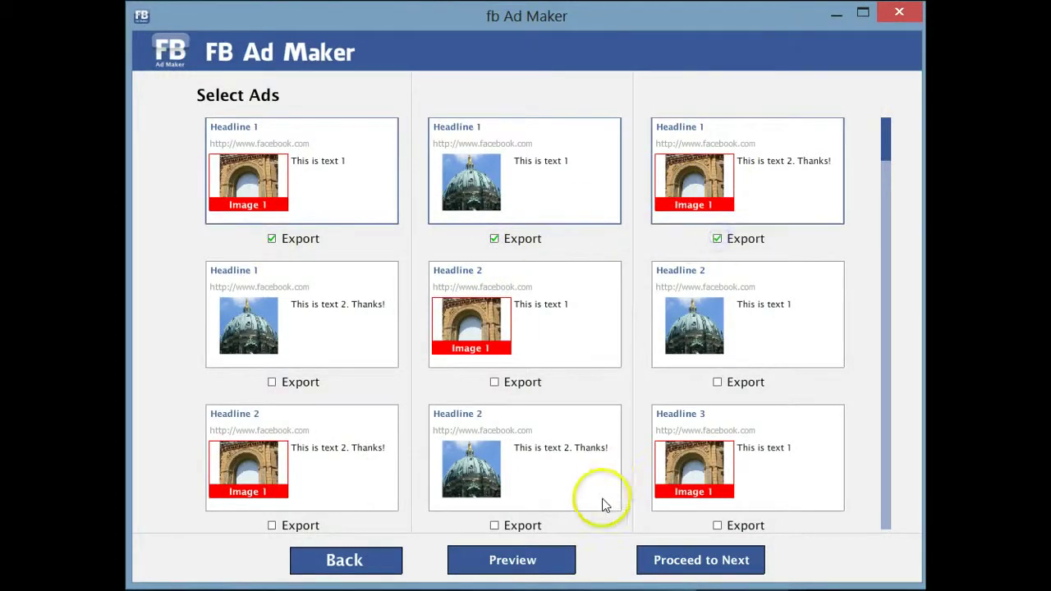
Preview the chosen ads in a Facebook feed, then continue to campaign settings.
left_click(553, 565)
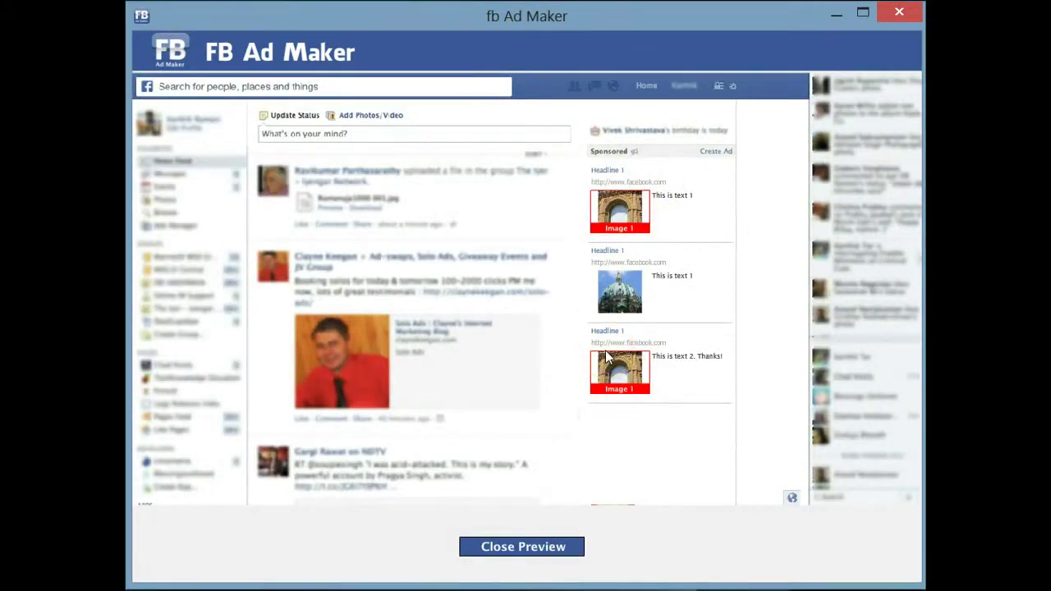
left_click(506, 547)
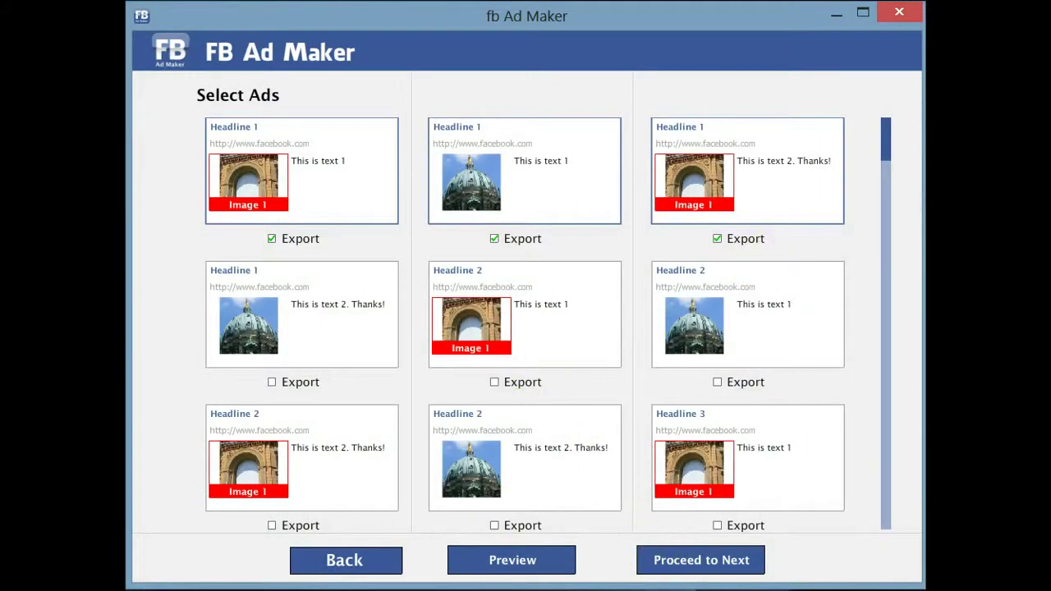
left_click(700, 560)
Name the campaign 'Test Ads', keep gender at All, and start exporting the ads.
left_click(212, 157)
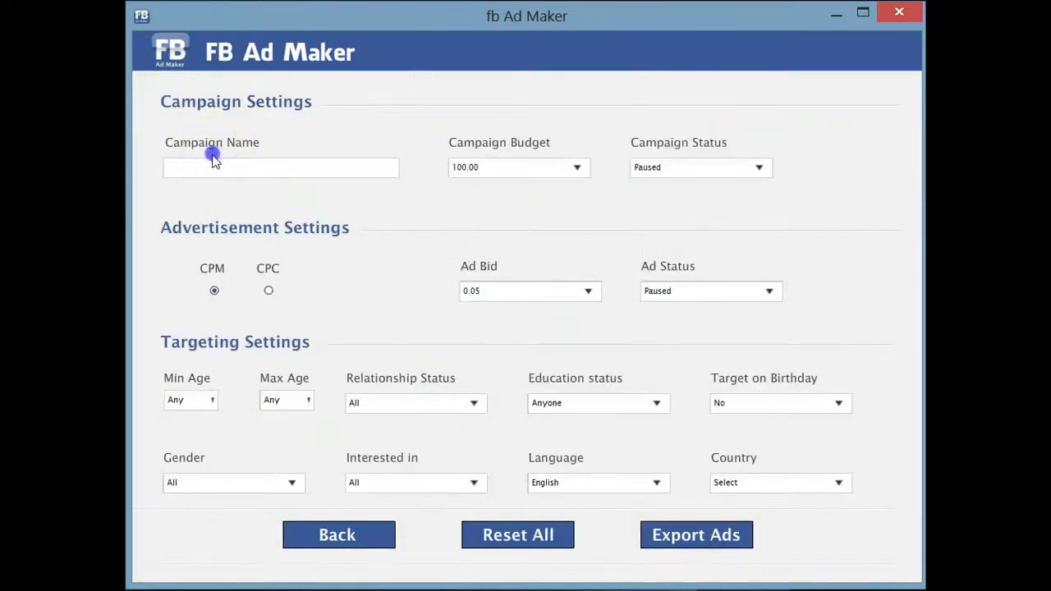
type("Test Ads")
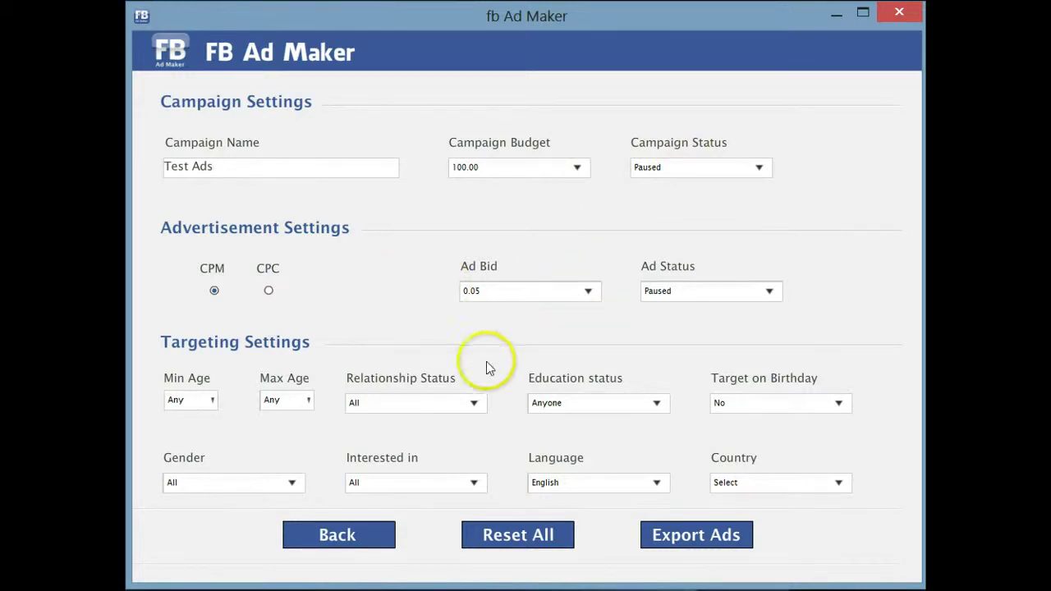
left_click(293, 482)
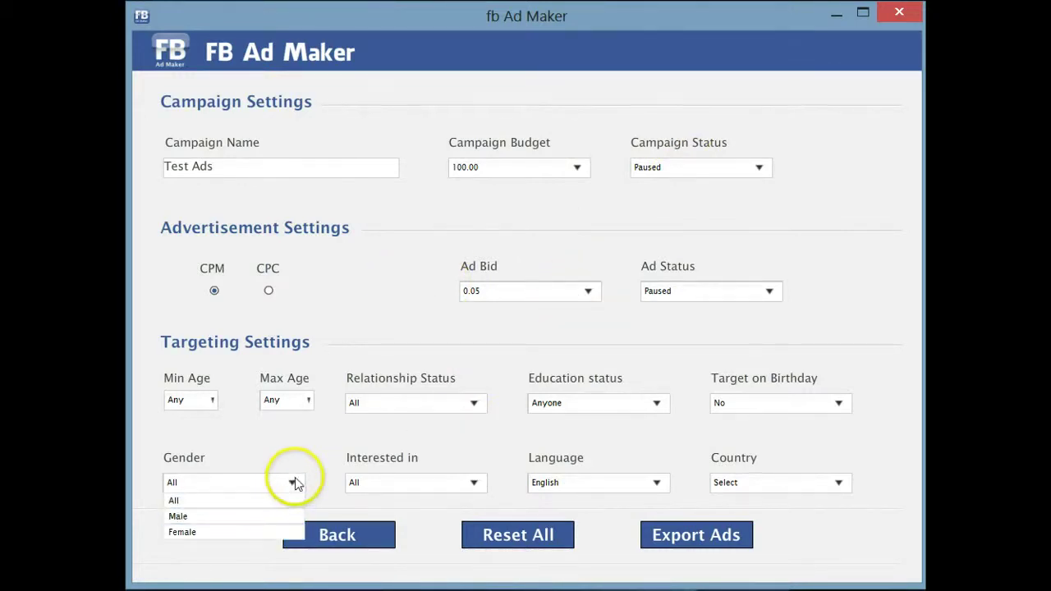
left_click(341, 458)
left_click(716, 538)
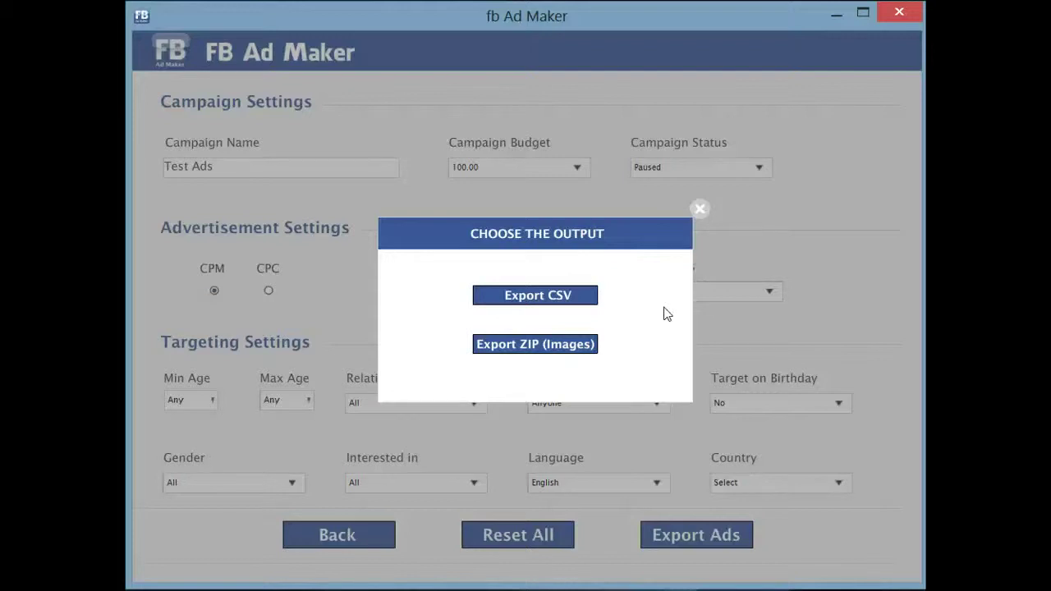
Dismiss the Choose the Output dialog without exporting.
left_click(699, 212)
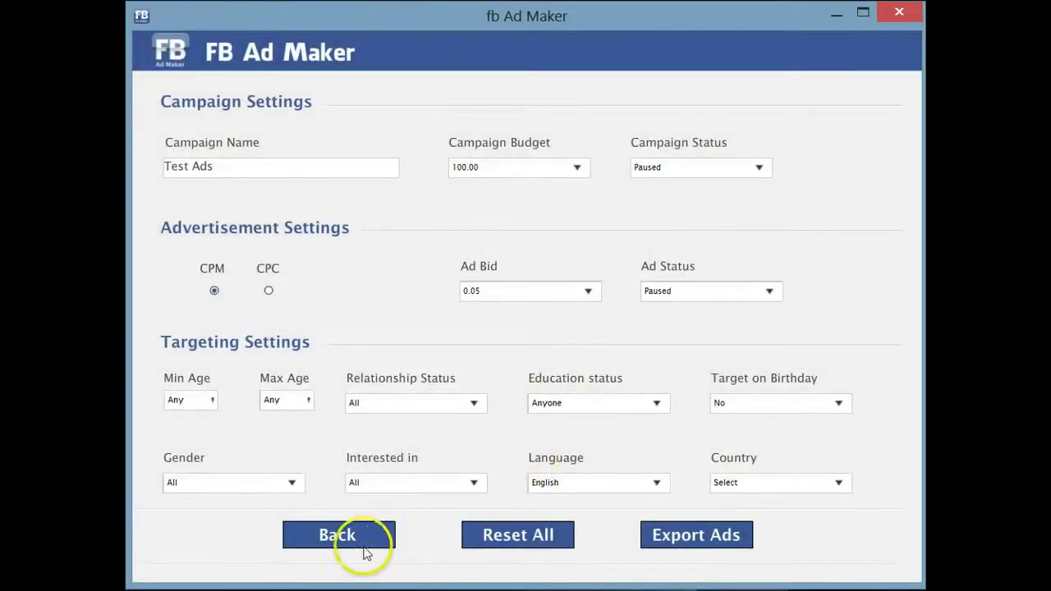